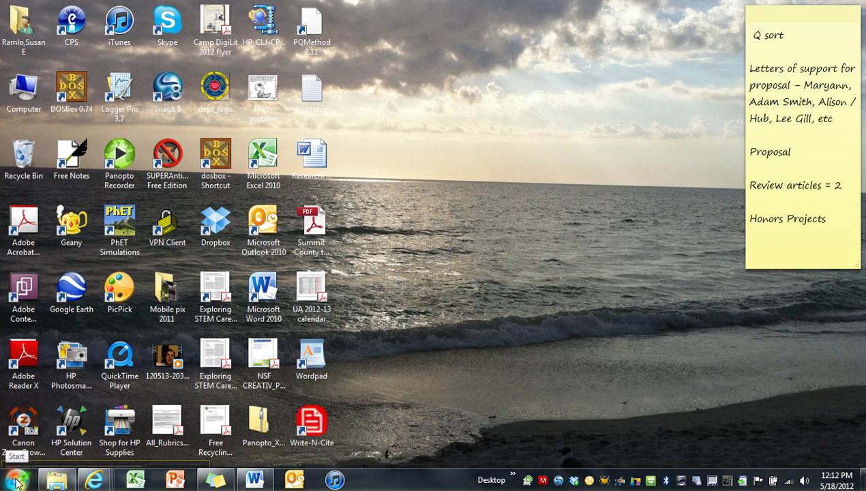
# Open Local Disk (C:) through Start > Computer.
pyautogui.click(16, 482)
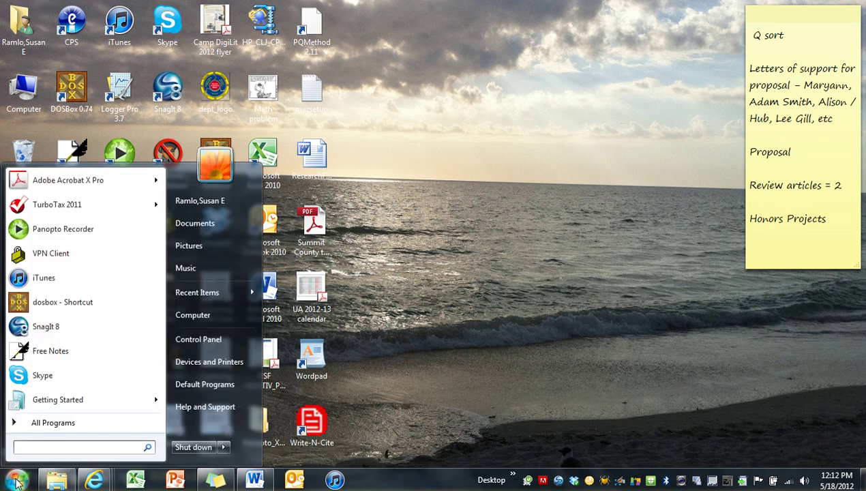
pyautogui.click(198, 315)
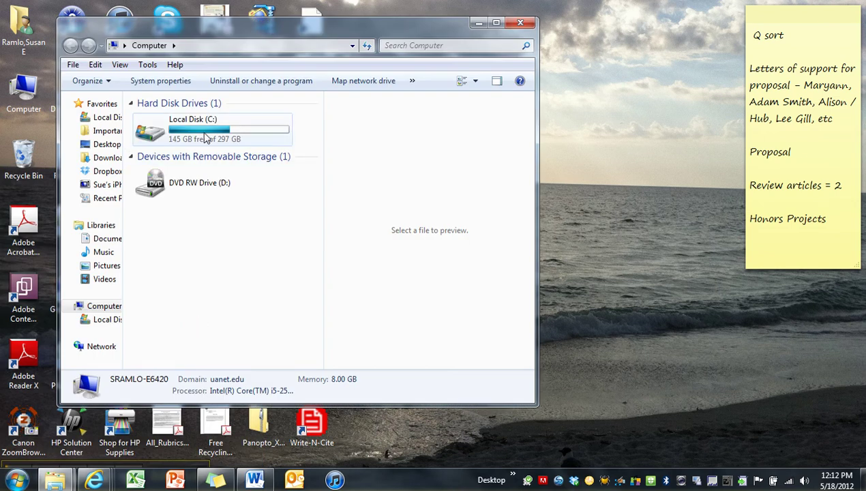
pyautogui.doubleClick(207, 137)
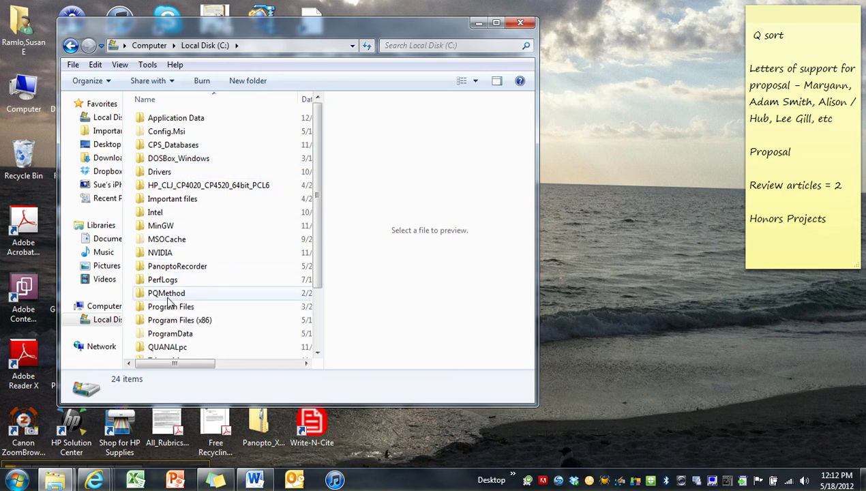
# Look through the PQMethod folder and its manual files, then return to C: and open DOSBox_Windows.
pyautogui.doubleClick(168, 297)
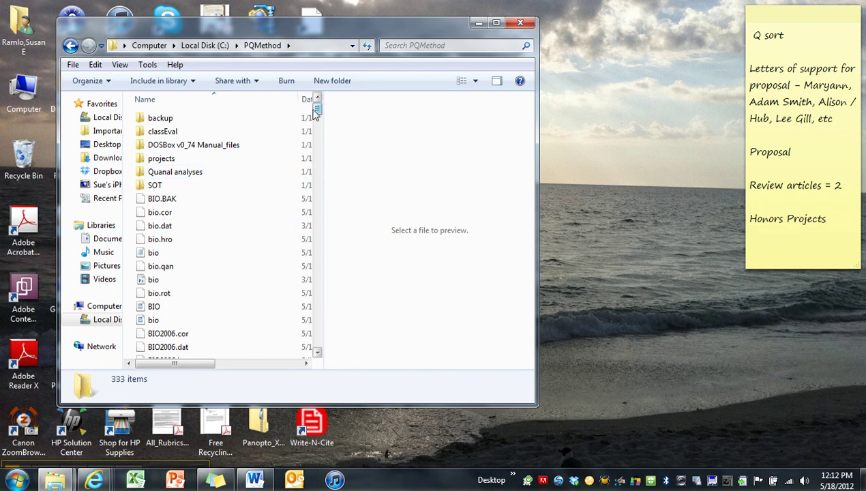
pyautogui.moveTo(318, 115)
pyautogui.mouseDown()
pyautogui.moveTo(321, 158)
pyautogui.moveTo(320, 103)
pyautogui.mouseUp()
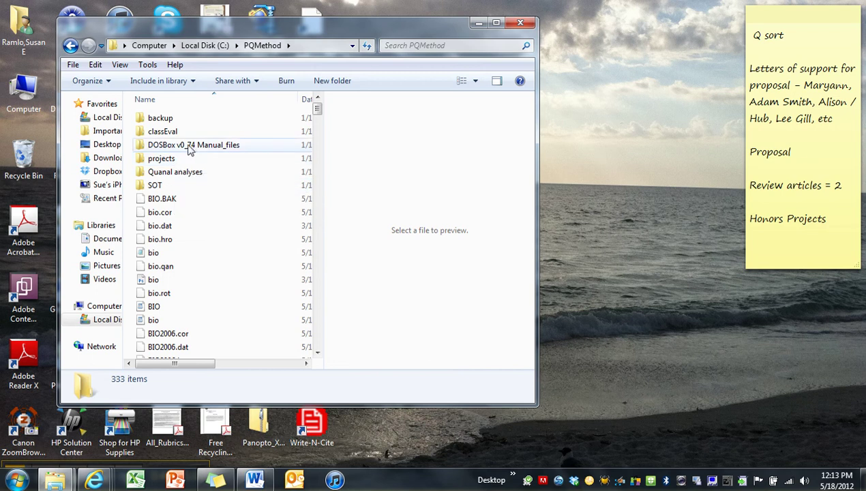
pyautogui.doubleClick(190, 146)
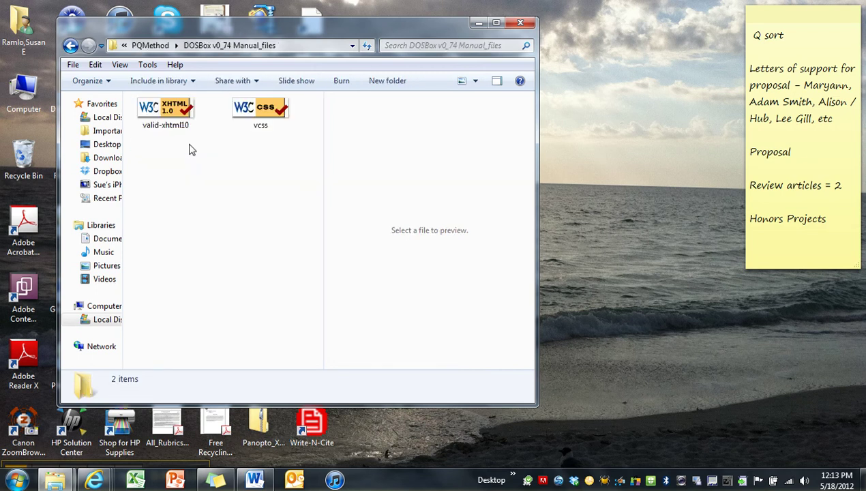
pyautogui.click(69, 47)
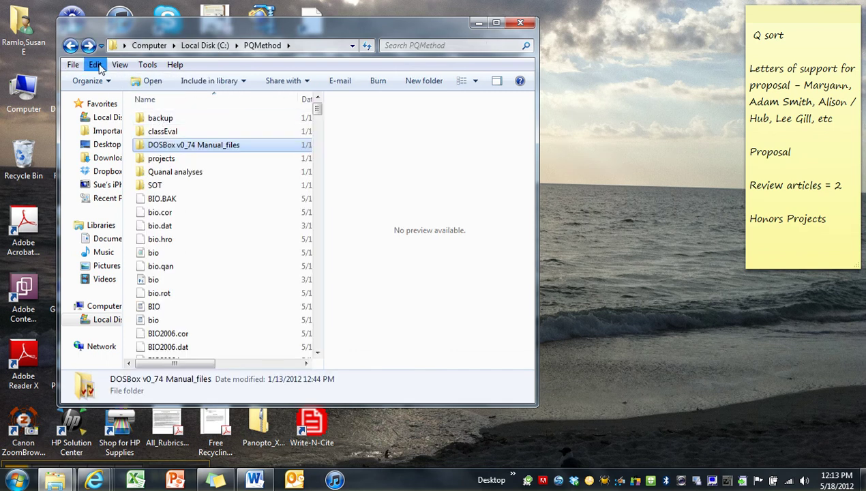
pyautogui.click(70, 46)
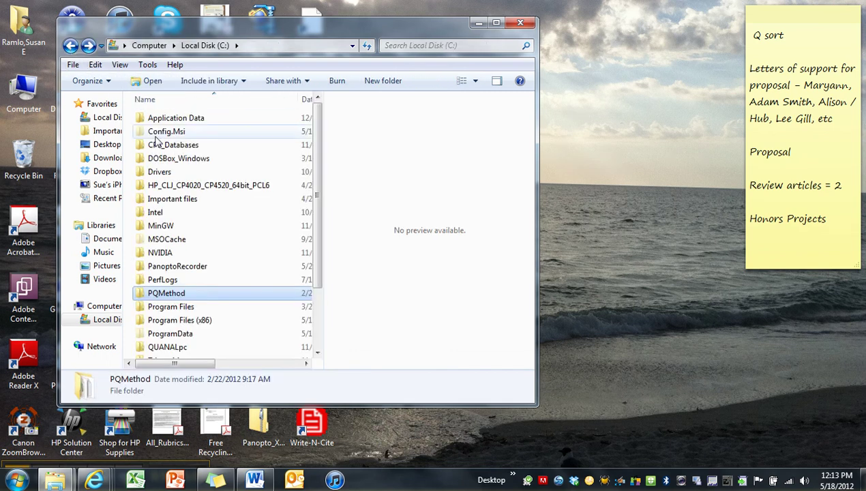
pyautogui.doubleClick(179, 164)
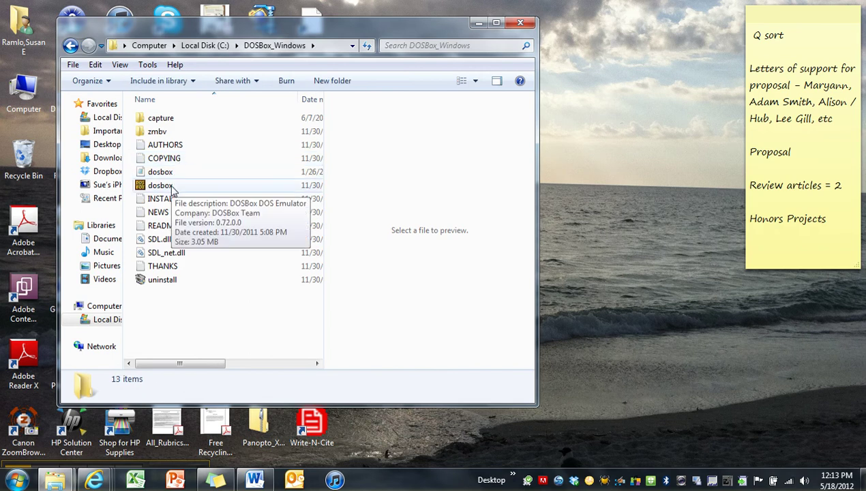
# Launch the dosbox emulator and move its window down and to the right.
pyautogui.doubleClick(161, 185)
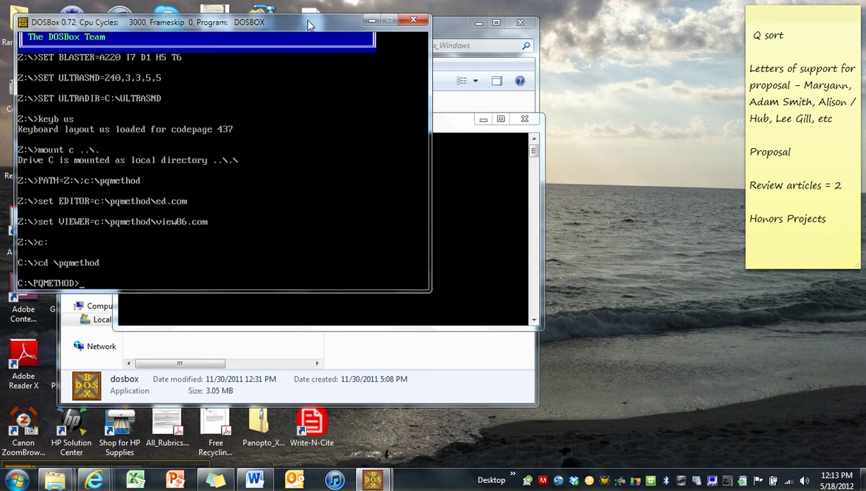
pyautogui.moveTo(313, 23); pyautogui.dragTo(407, 60)
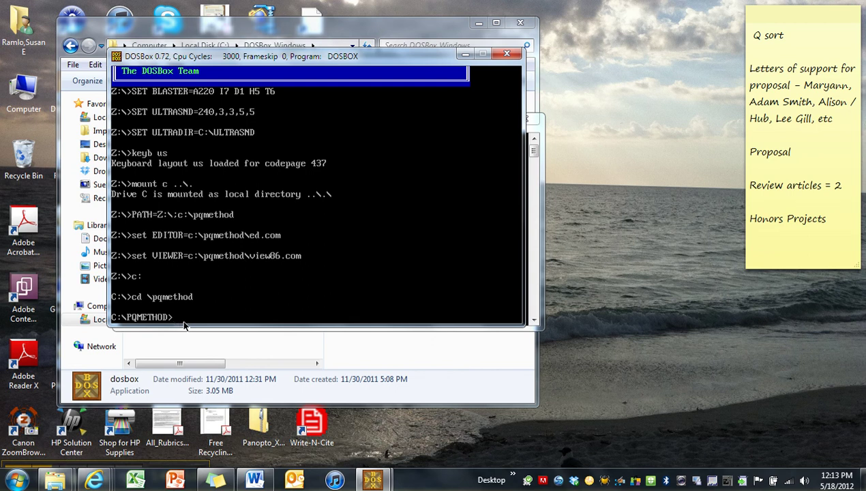
# Run pqmethod and enter QW2012 as the new project name.
pyautogui.write('pqmethod')
pyautogui.press('Return')
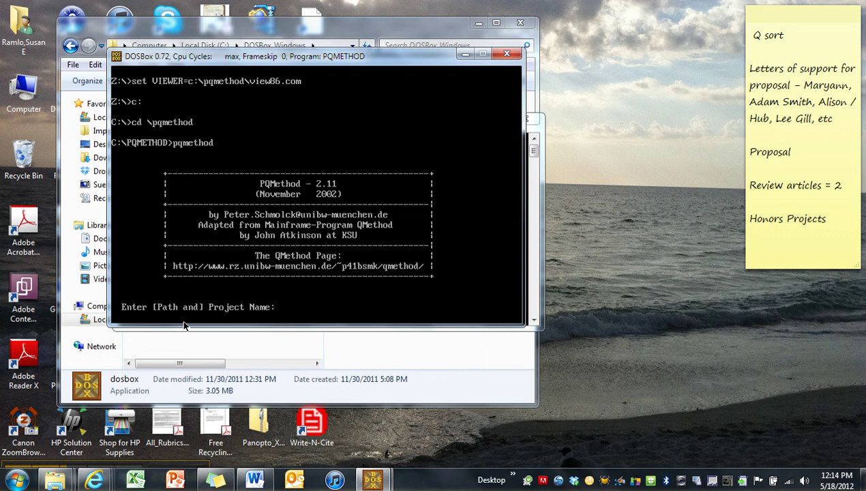
pyautogui.write('QW2012')
pyautogui.press('Return')
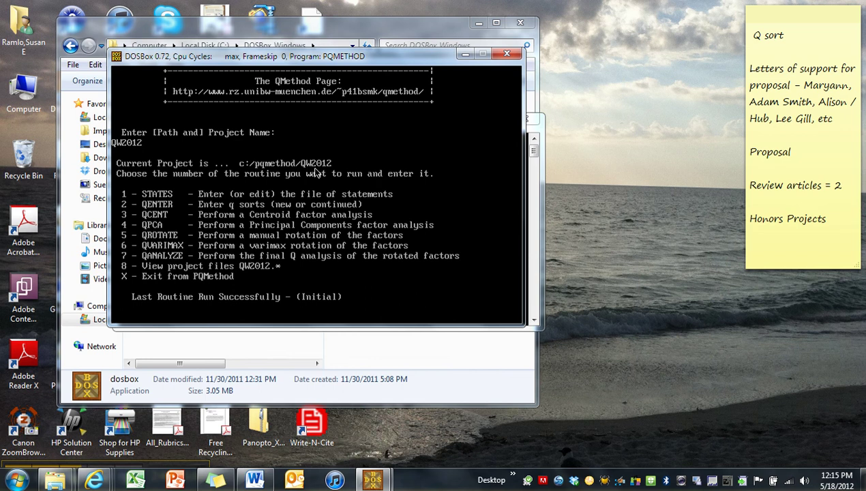
# Replace the letters-of-support reminder with 'PQMethod - QW2012' and delete the Proposal line.
pyautogui.click(783, 250)
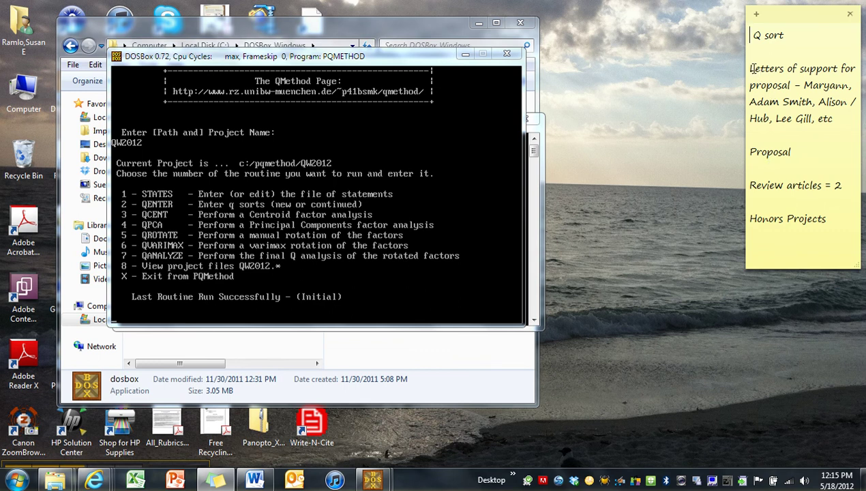
pyautogui.moveTo(752, 69); pyautogui.dragTo(843, 118)
pyautogui.press('BackSpace')
pyautogui.press('BackSpace')
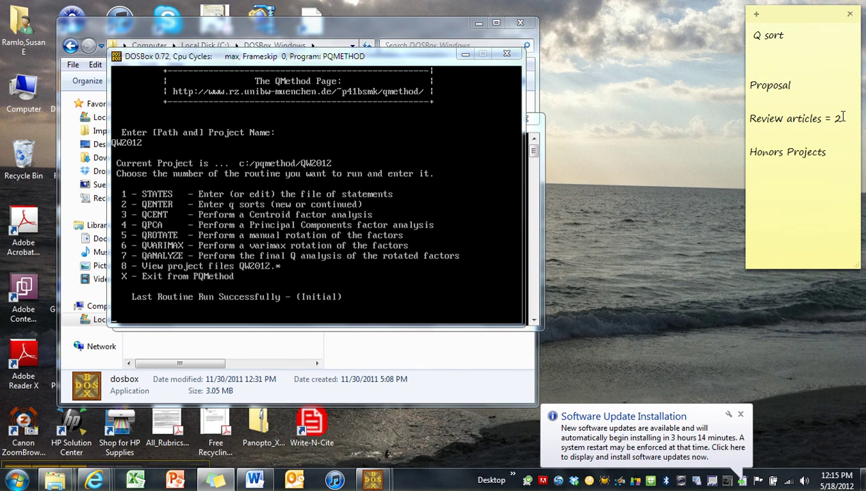
pyautogui.write('PQMetho')
pyautogui.write('d - ')
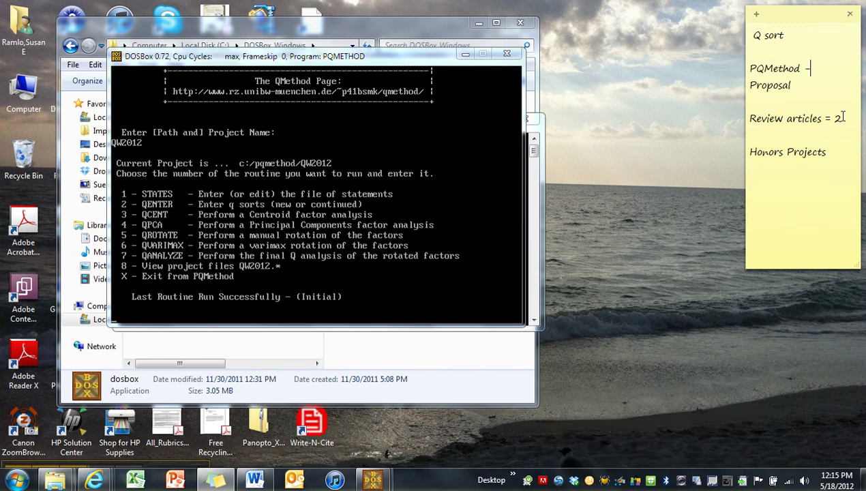
pyautogui.write('QW2012')
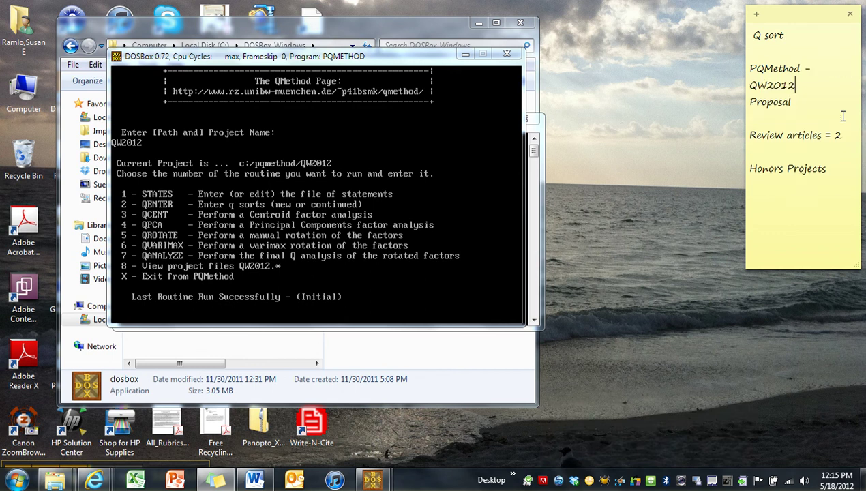
pyautogui.press('Return')
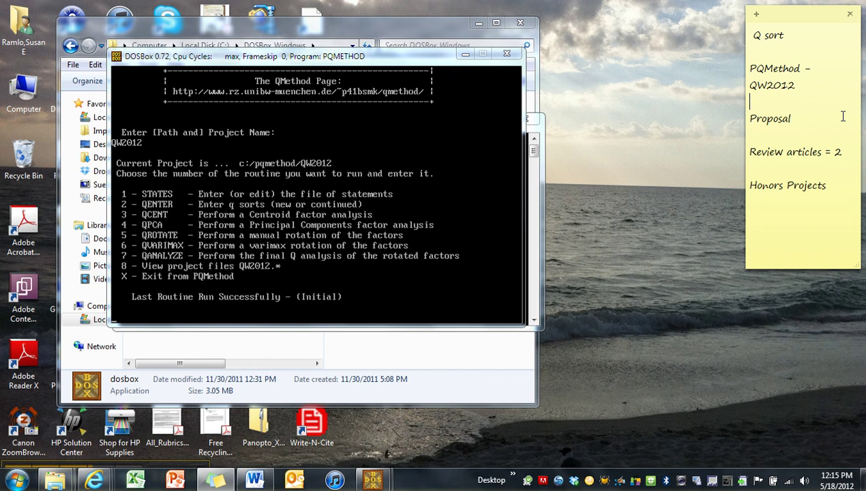
pyautogui.click(795, 120)
pyautogui.press('BackSpace')
pyautogui.press('BackSpace')
pyautogui.press('BackSpace')
pyautogui.press('BackSpace')
pyautogui.press('BackSpace')
pyautogui.press('BackSpace')
pyautogui.press('BackSpace')
pyautogui.press('BackSpace')
pyautogui.press('BackSpace')
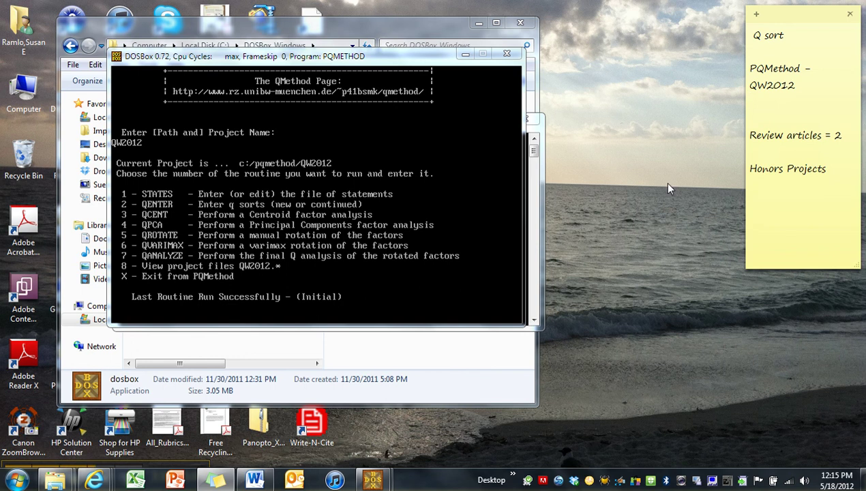
# Move DOSBox out of the way and open the C:\PQMethod folder in Explorer.
pyautogui.write('x')
pyautogui.press('Return')
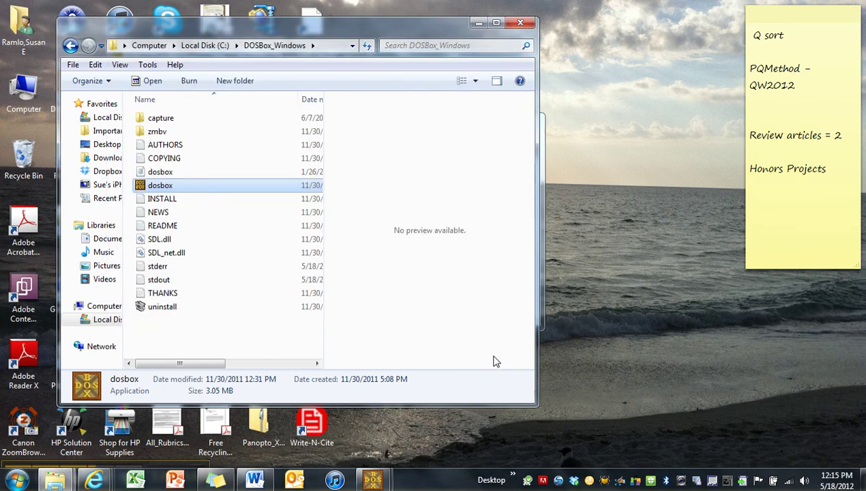
pyautogui.click(71, 46)
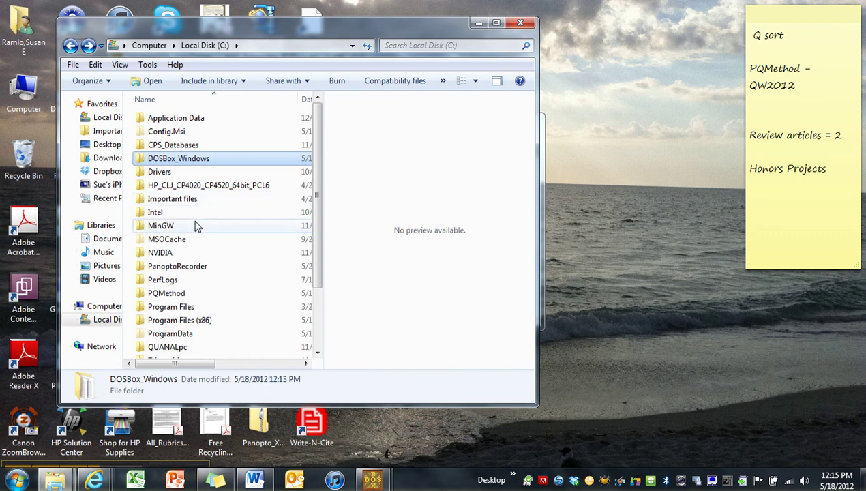
pyautogui.doubleClick(165, 293)
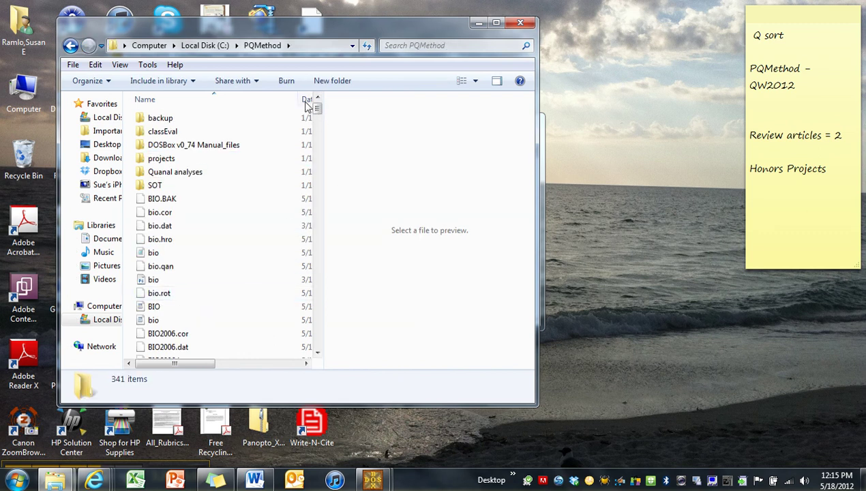
# Widen the Name column and the Explorer window, then scroll down the file list.
pyautogui.moveTo(300, 99); pyautogui.dragTo(324, 98)
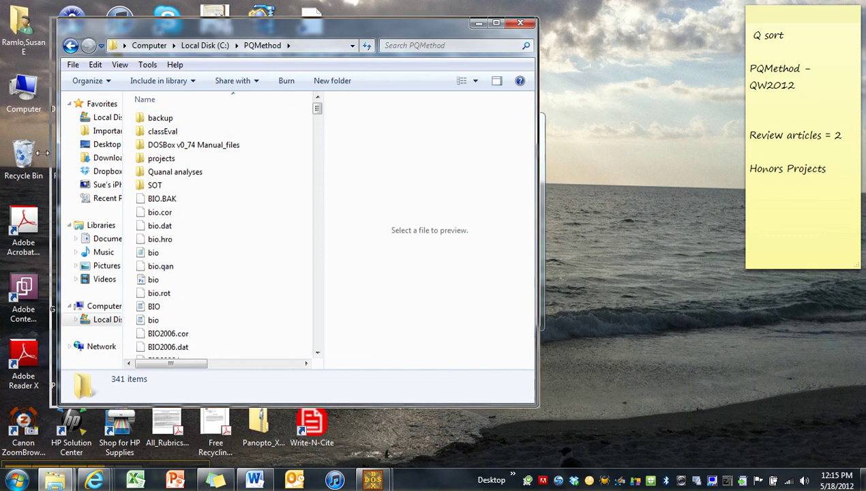
pyautogui.moveTo(58, 145); pyautogui.dragTo(8, 146)
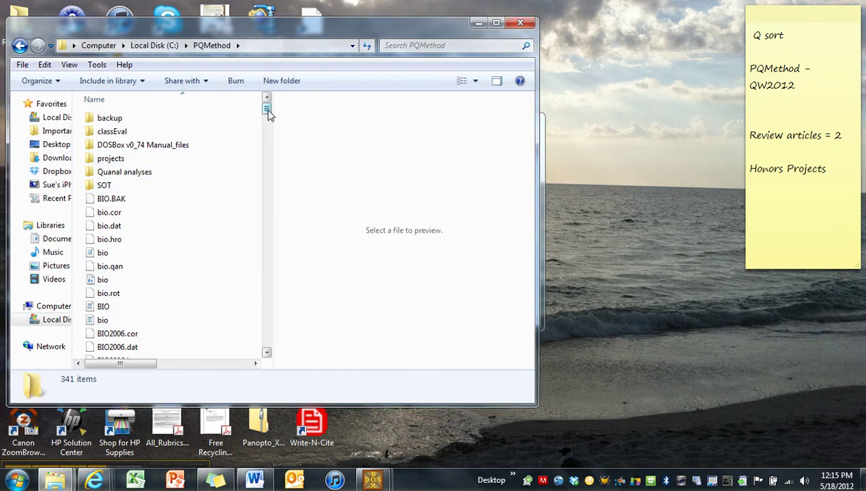
pyautogui.moveTo(269, 115); pyautogui.dragTo(271, 338)
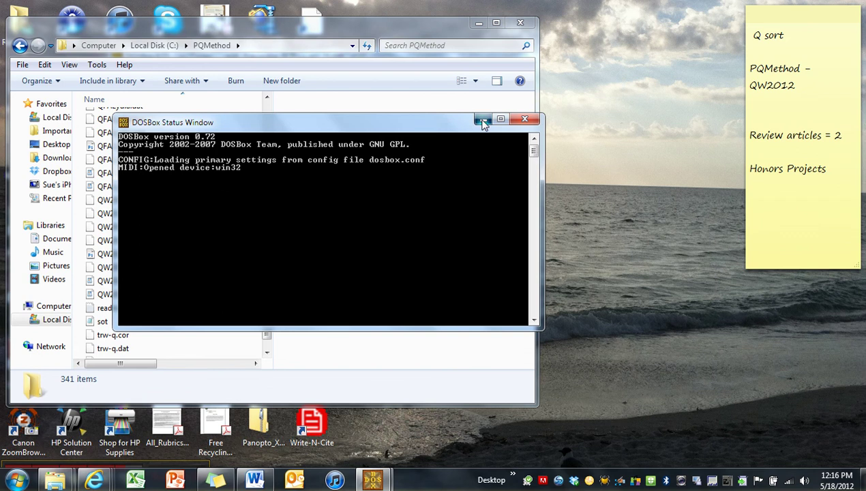
# Run routine 1 (STATES) and accept the default file name to enter statements now.
pyautogui.click(482, 123)
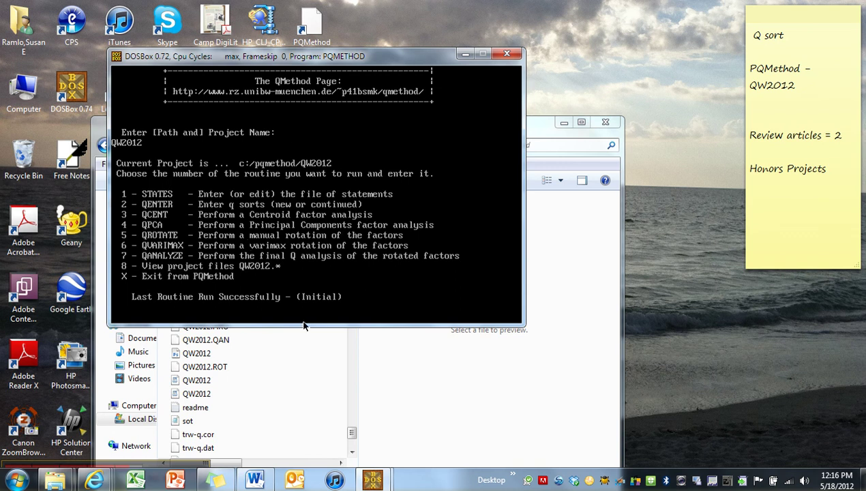
pyautogui.write('1')
pyautogui.press('Return')
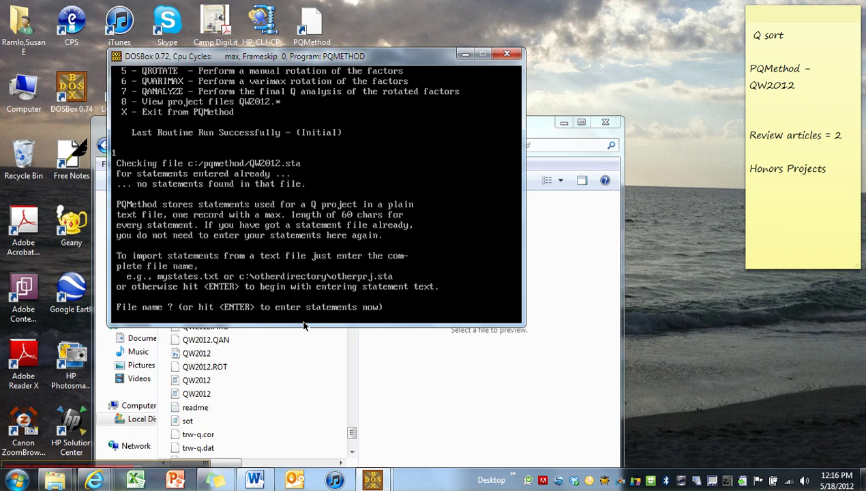
pyautogui.press('Return')
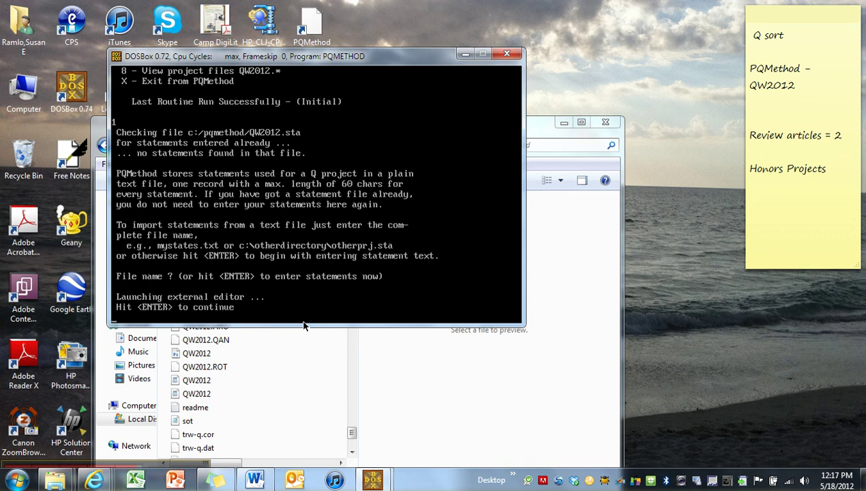
# Continue past the prompt so ED opens the empty C:QW2012.STA file.
pyautogui.press('Return')
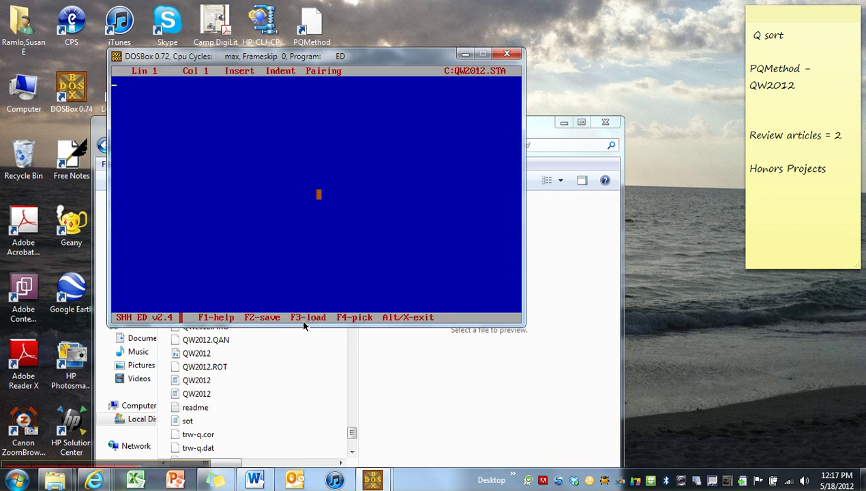